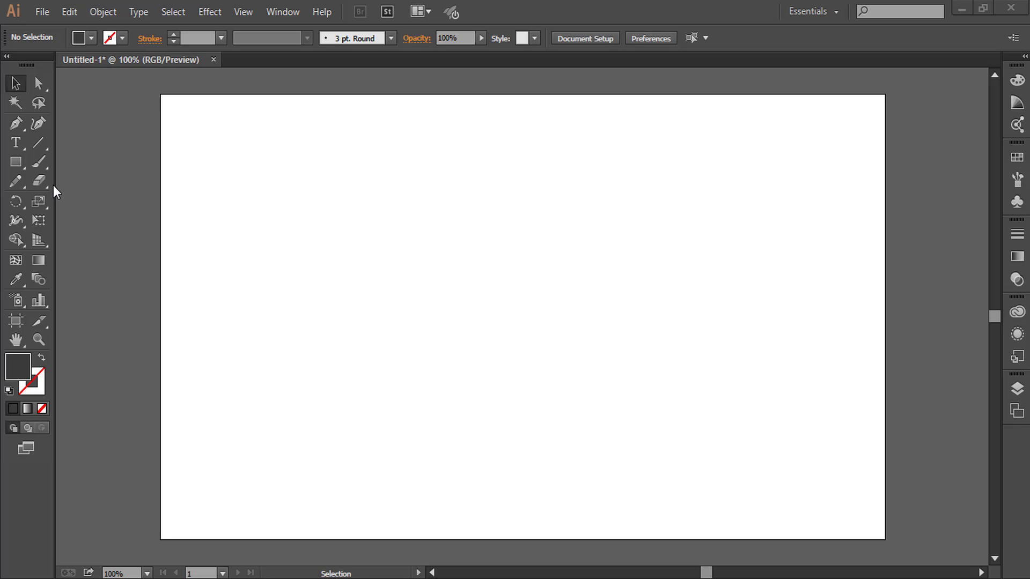
- Draw a small square, about 31 px wide, near the artboard centre
click(15, 161)
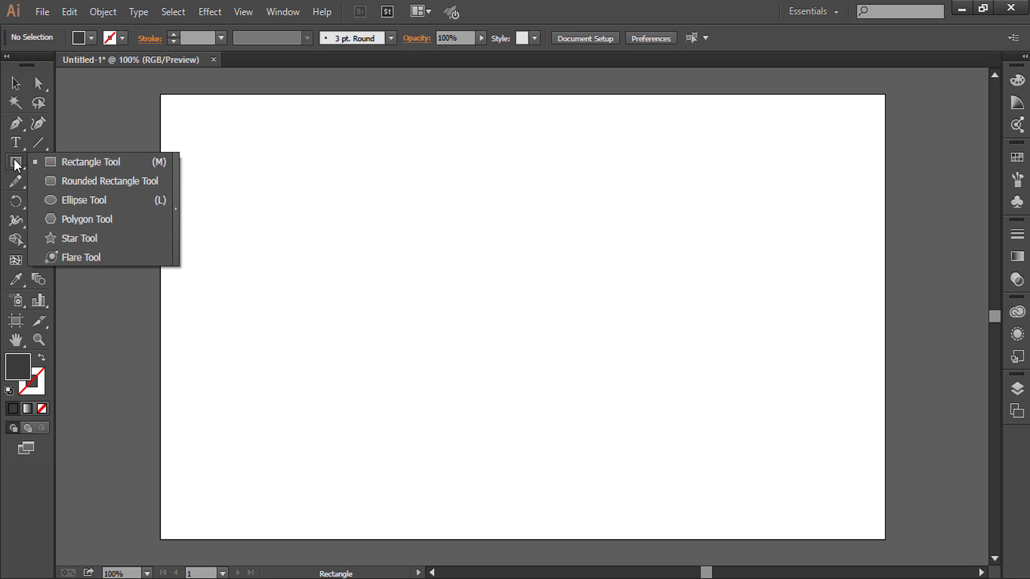
click(59, 159)
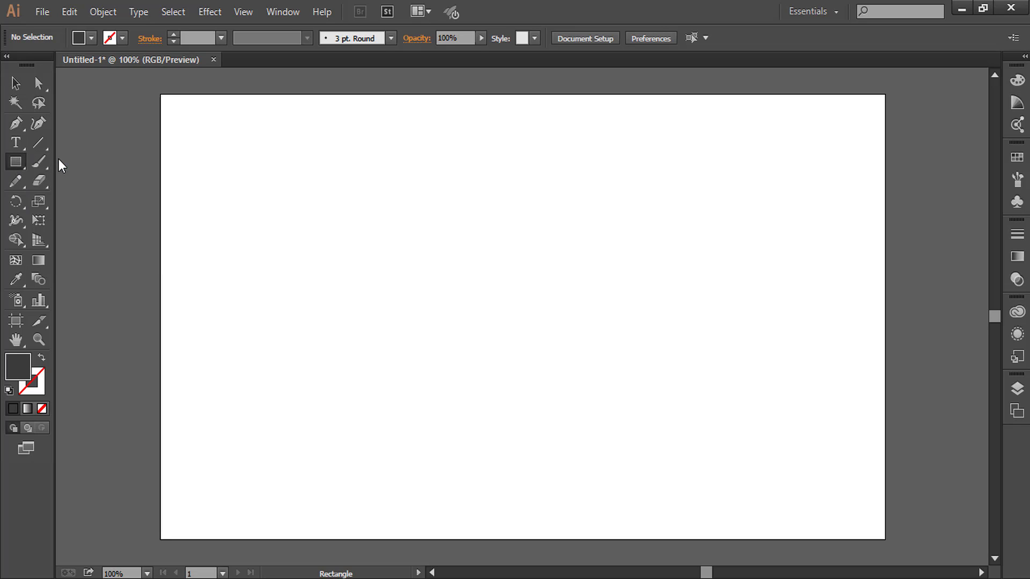
click(430, 268)
drag(430, 268, 453, 291)
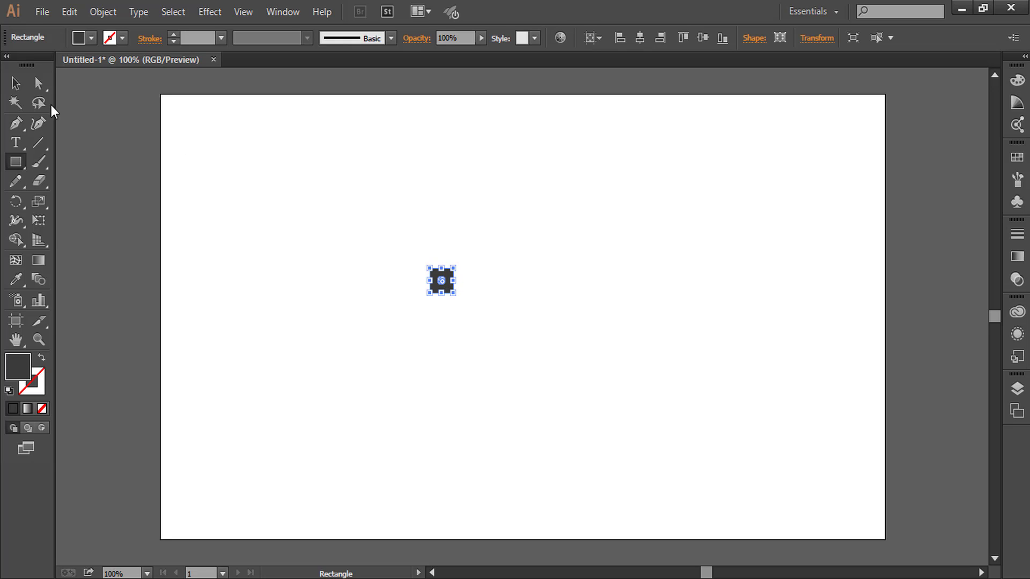
- Fill the square bright orange in the Color Picker
double_click(17, 370)
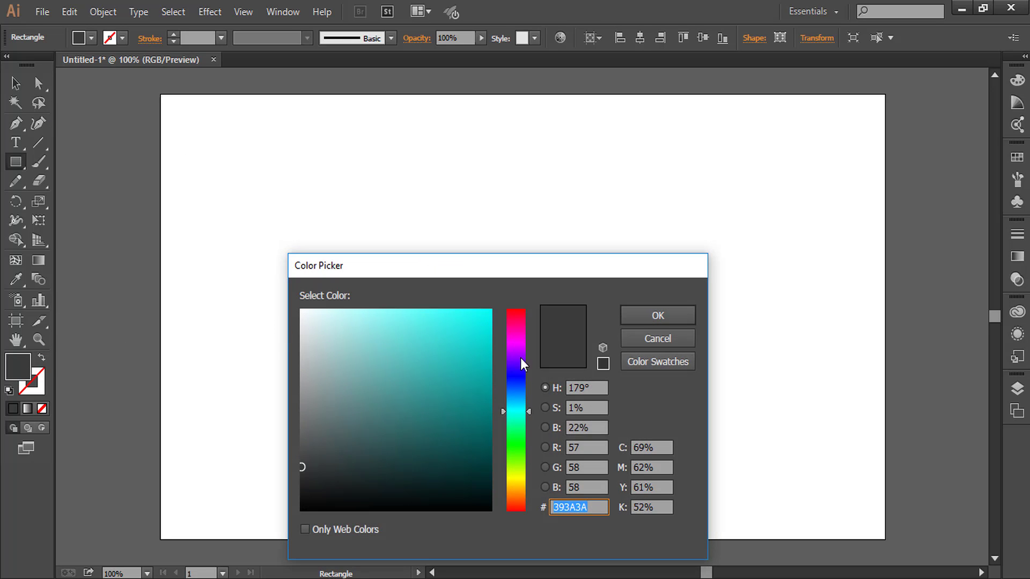
click(519, 491)
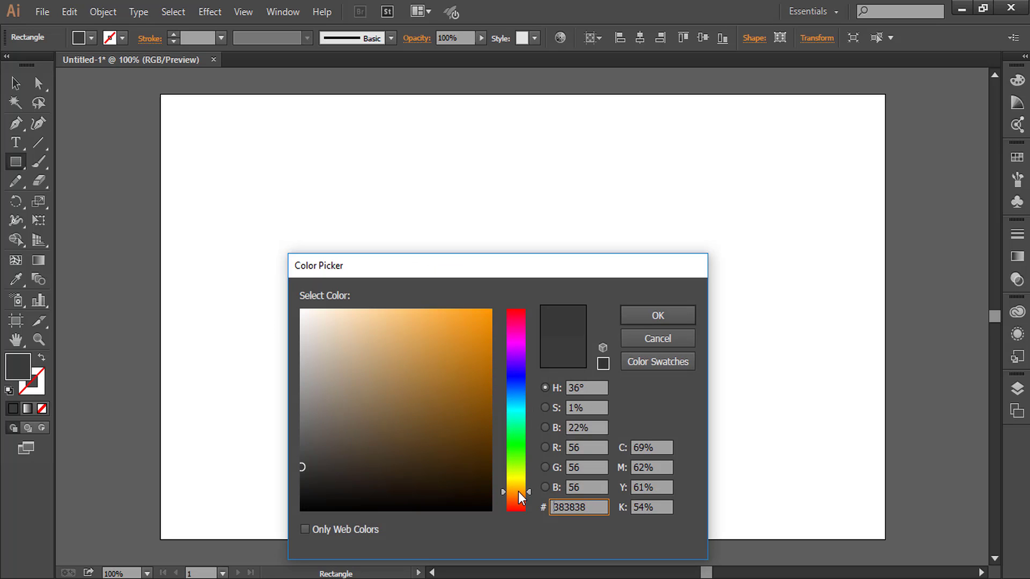
click(468, 311)
click(658, 315)
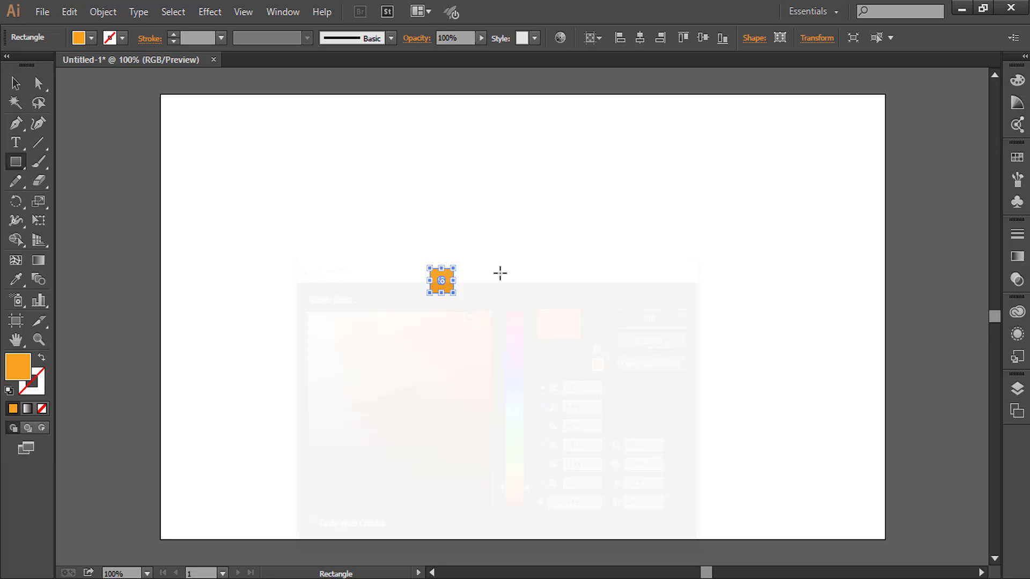
click(15, 83)
click(415, 273)
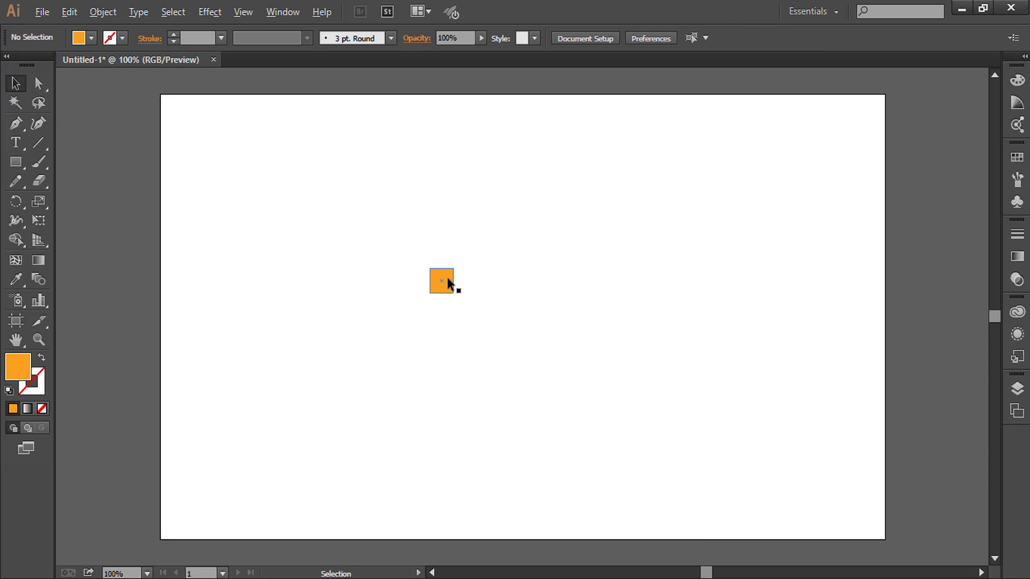
- Alt-drag a copy of the orange square to its right and fill it blue
drag(448, 279, 471, 259)
click(506, 307)
double_click(19, 367)
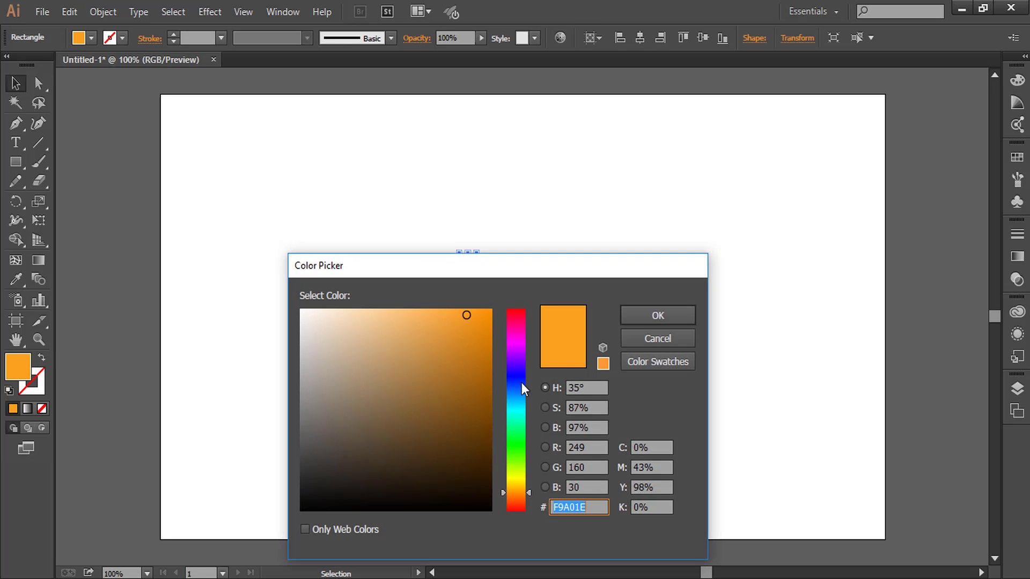
click(521, 385)
click(458, 329)
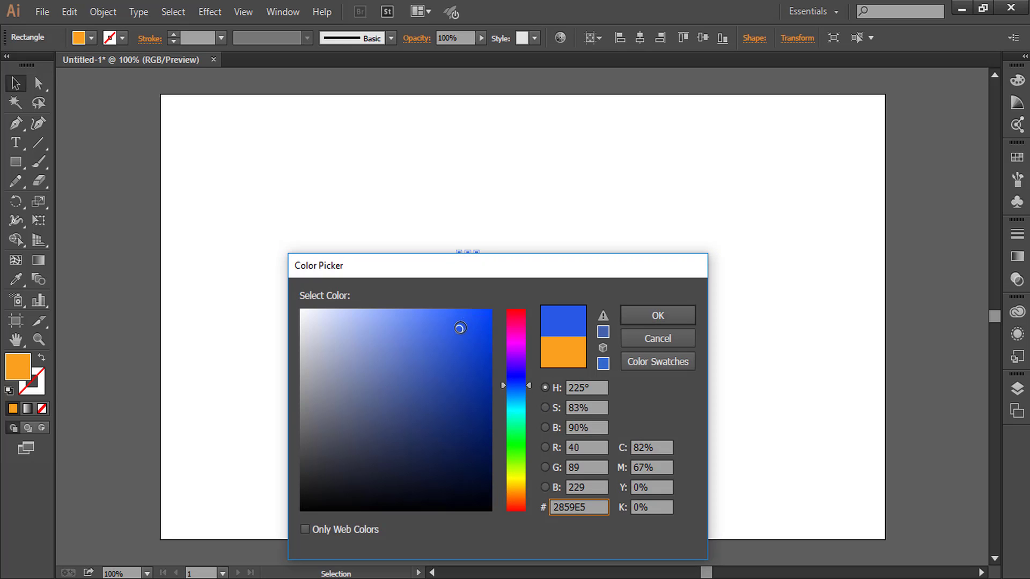
click(638, 318)
click(625, 288)
- Duplicate the blue square up and left and fill the copy green
drag(471, 272, 451, 259)
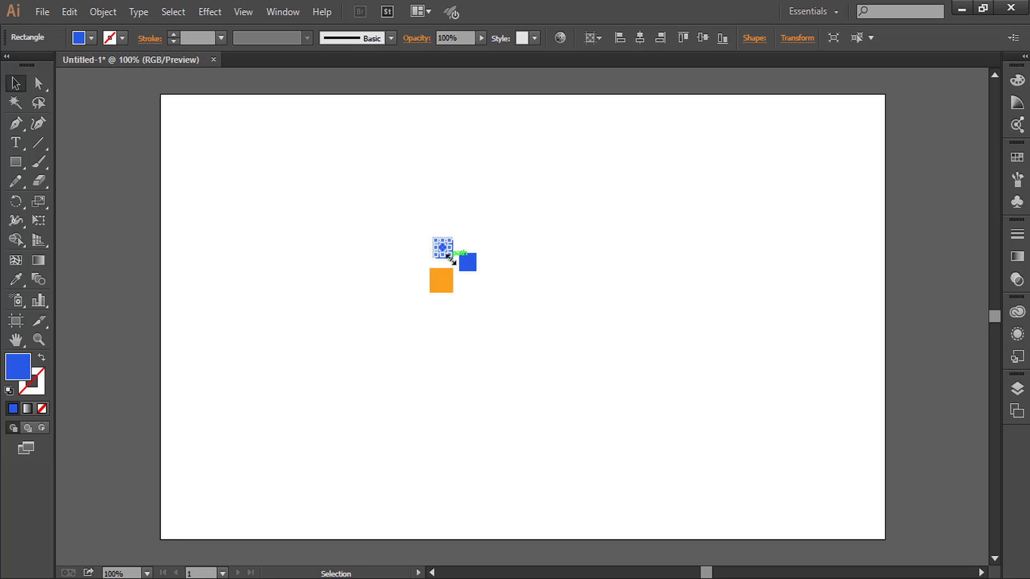
double_click(16, 370)
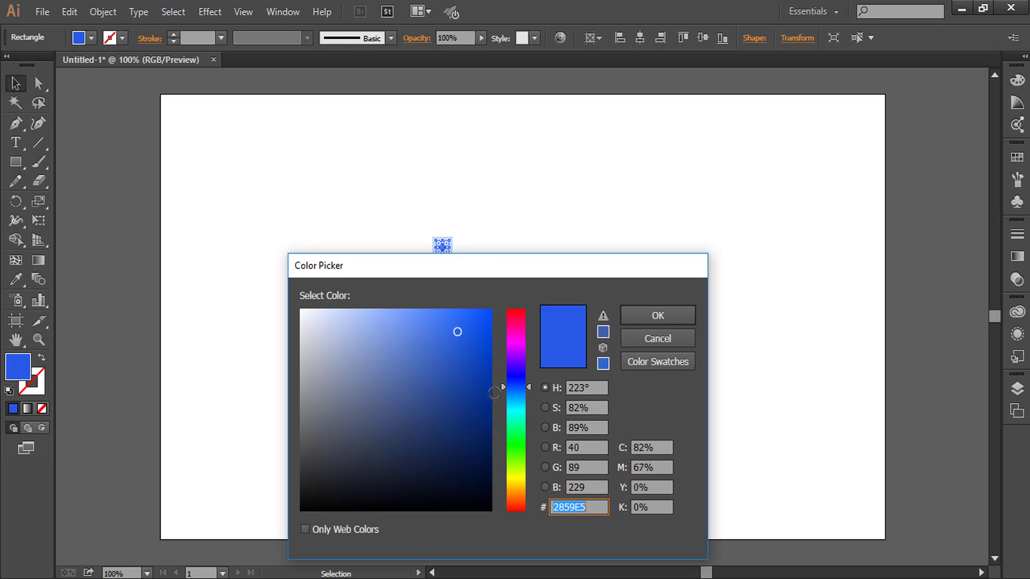
click(516, 449)
click(459, 321)
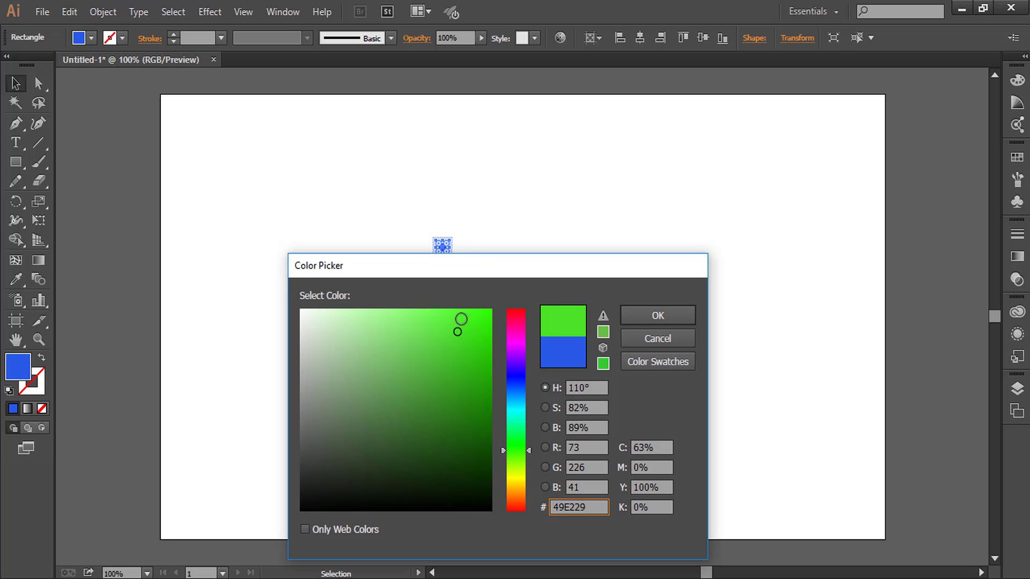
click(650, 313)
click(504, 268)
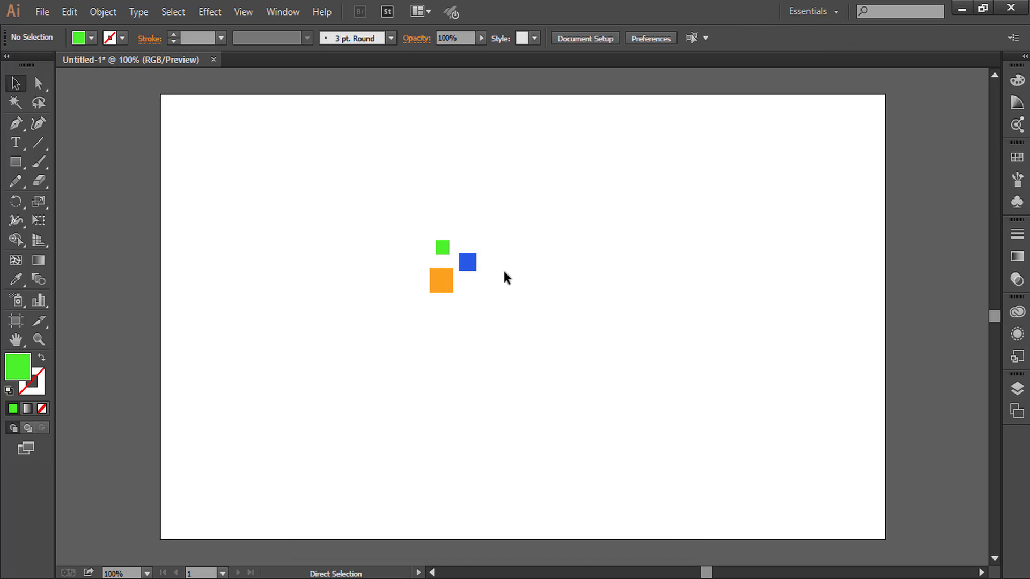
- Recolour the green square red, then marquee-select all three squares
click(450, 248)
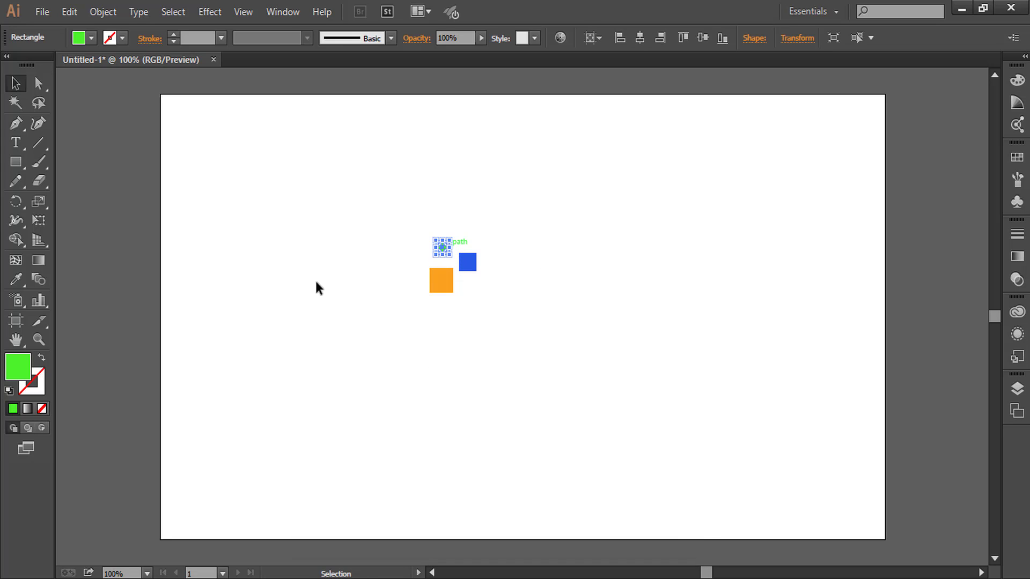
double_click(22, 370)
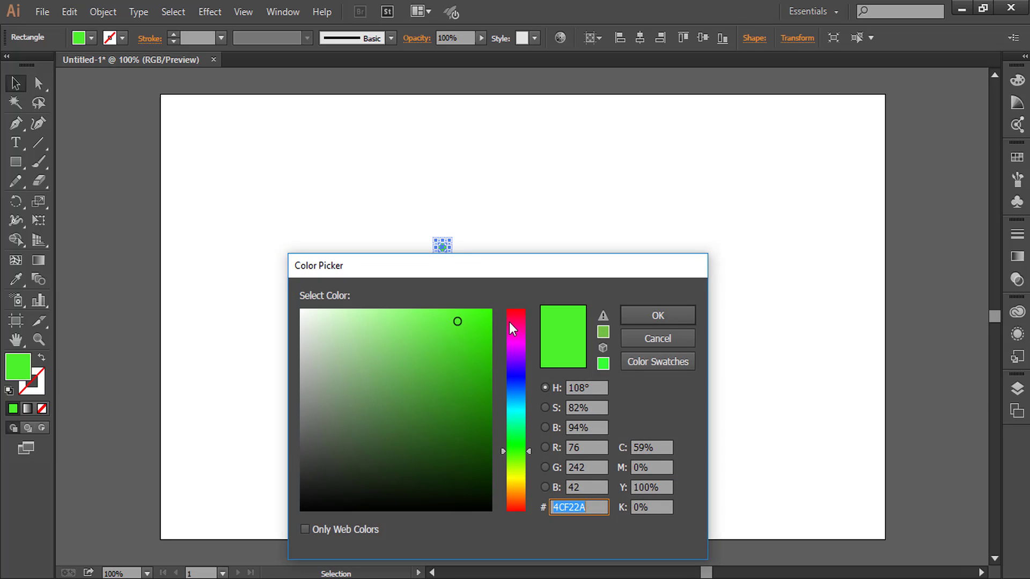
drag(509, 322, 510, 314)
click(655, 315)
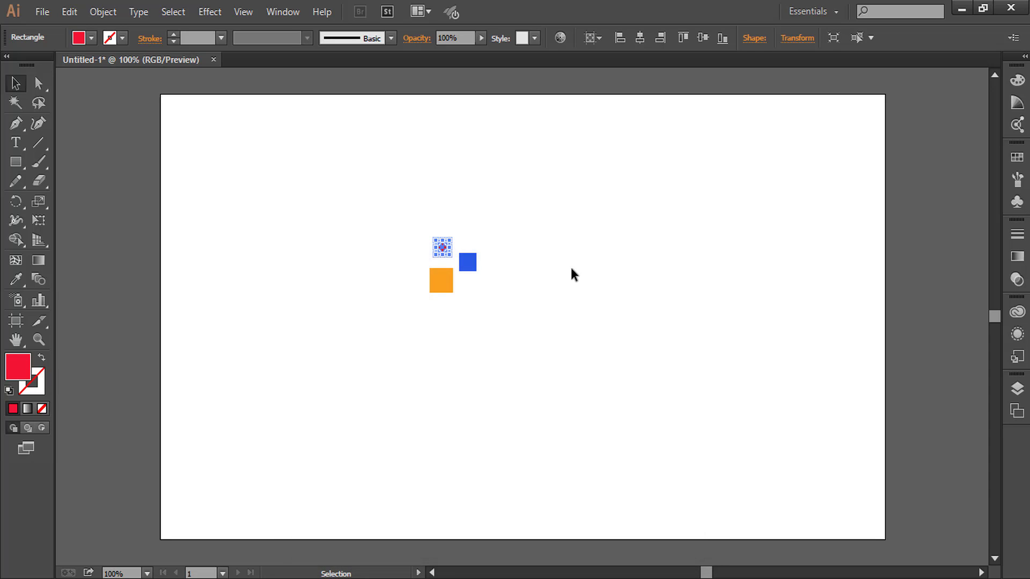
click(573, 274)
drag(398, 218, 488, 290)
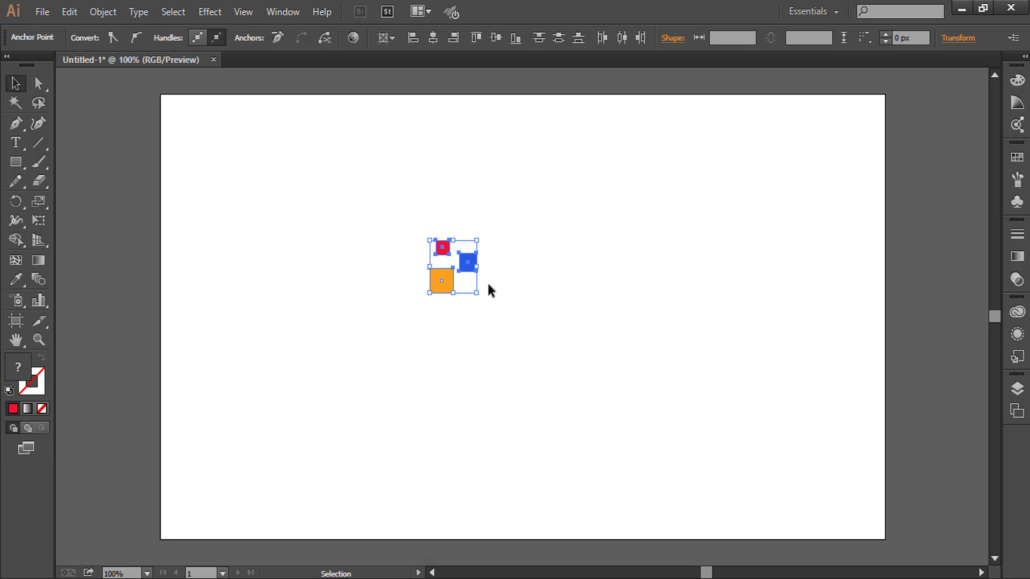
- Scale the three squares down slightly from a corner handle
click(344, 268)
drag(379, 230, 538, 331)
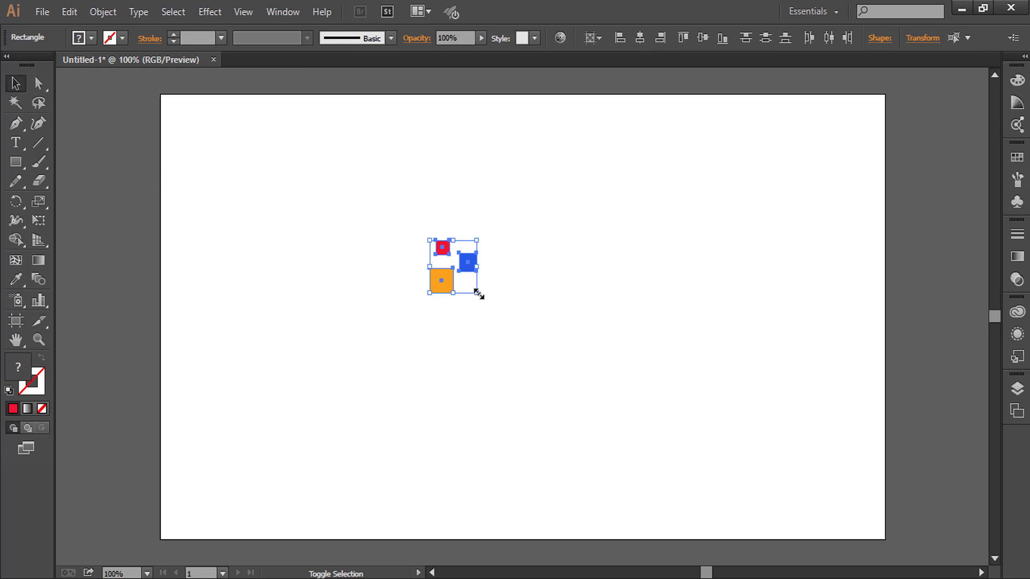
drag(479, 294, 465, 280)
click(528, 303)
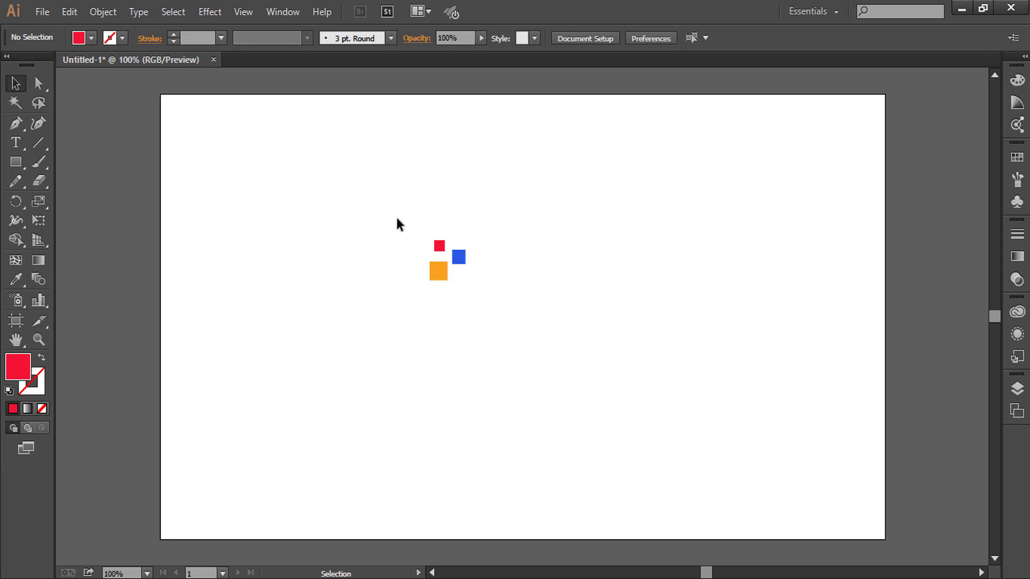
- Alt-drag a copy of the three squares down-right, then select all six
drag(397, 219, 536, 324)
drag(455, 279, 464, 302)
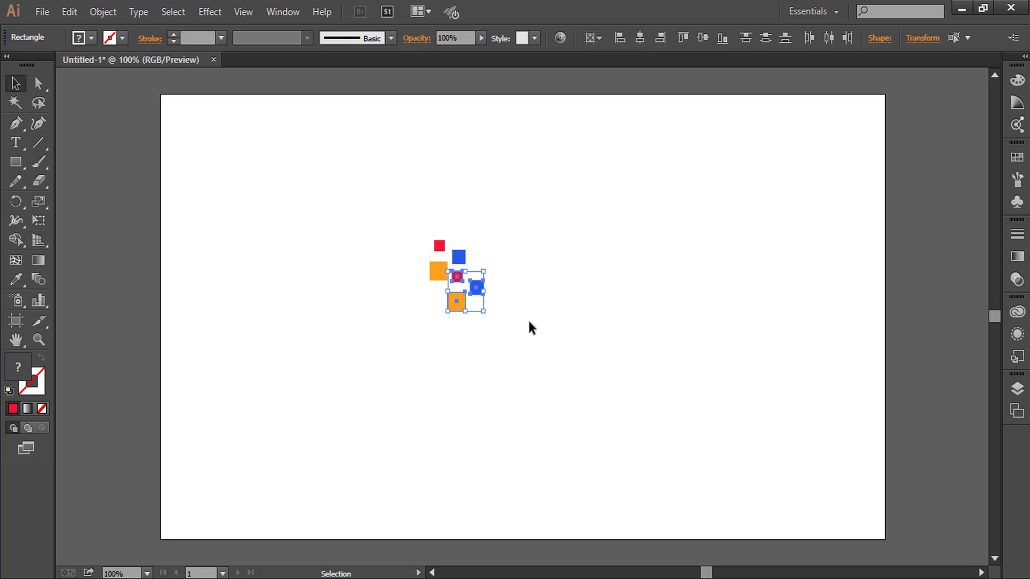
click(528, 322)
drag(379, 217, 545, 336)
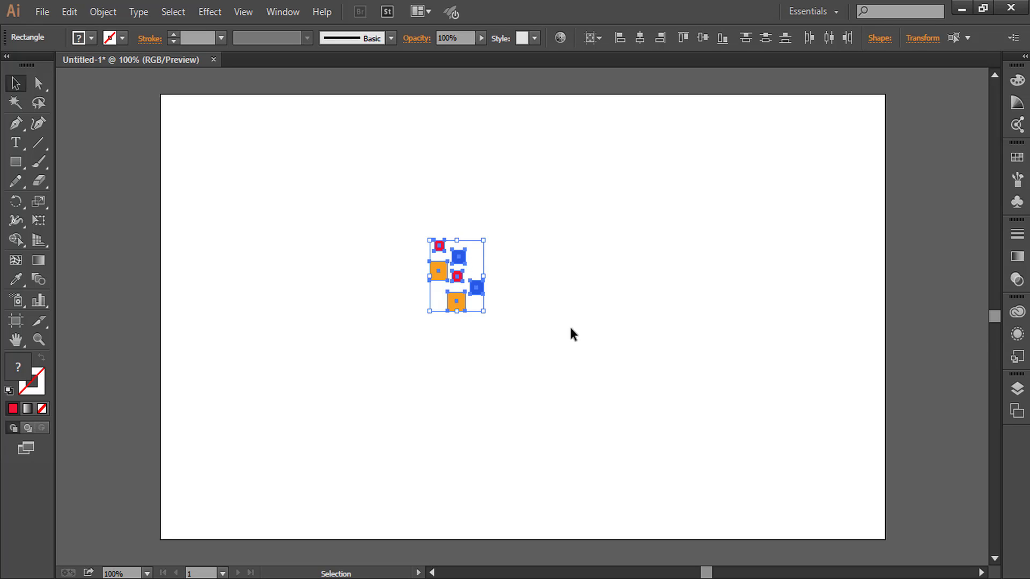
- Drag the six squares into the Symbols panel as a new symbol named 'newshape'
click(1018, 203)
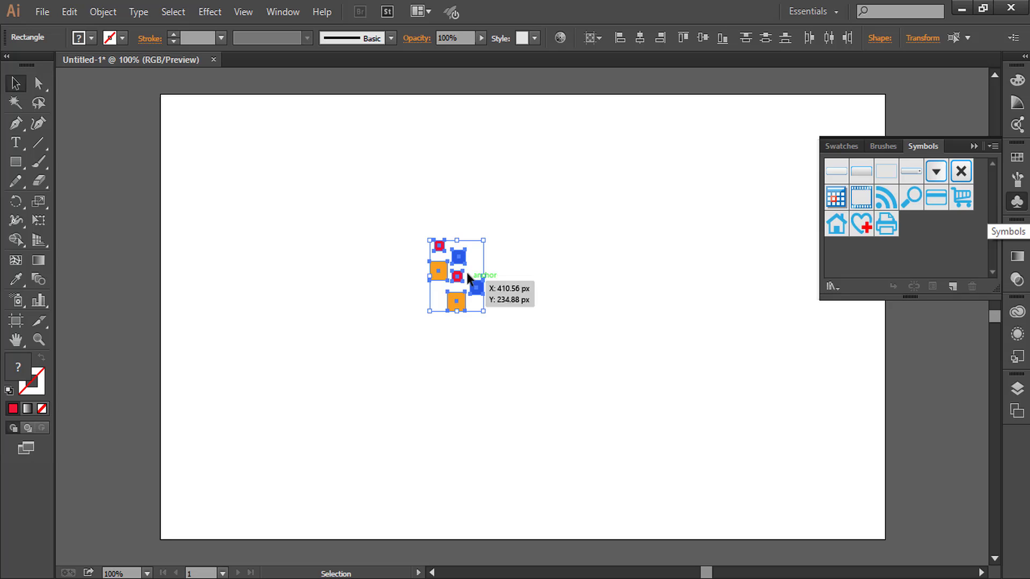
drag(462, 261, 919, 233)
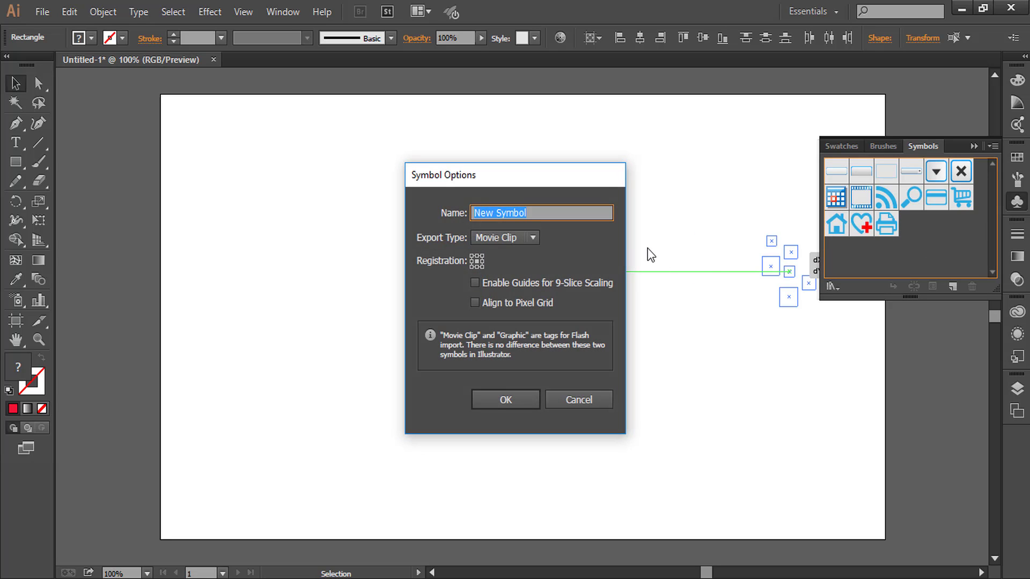
text(newshap)
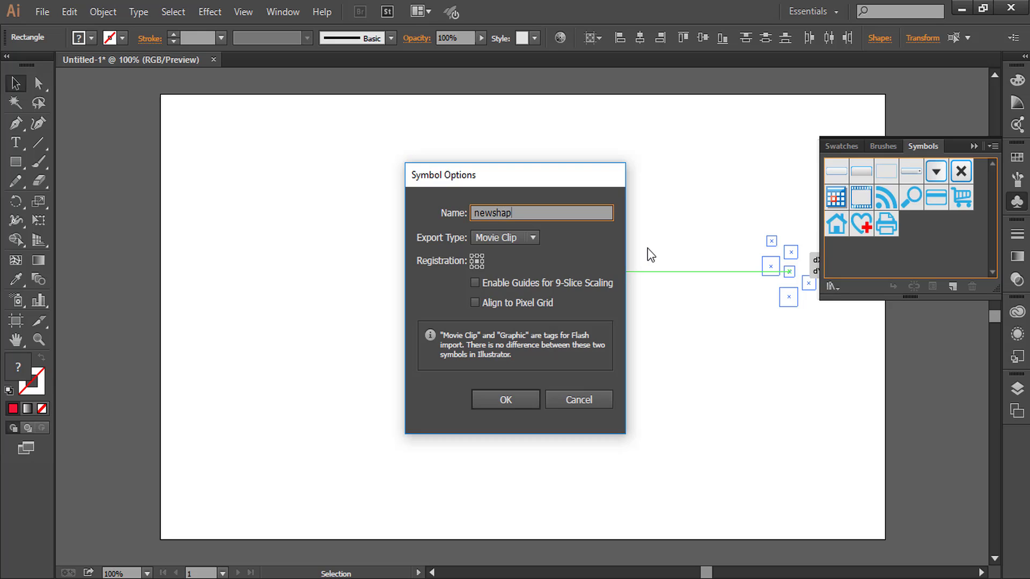
text(e)
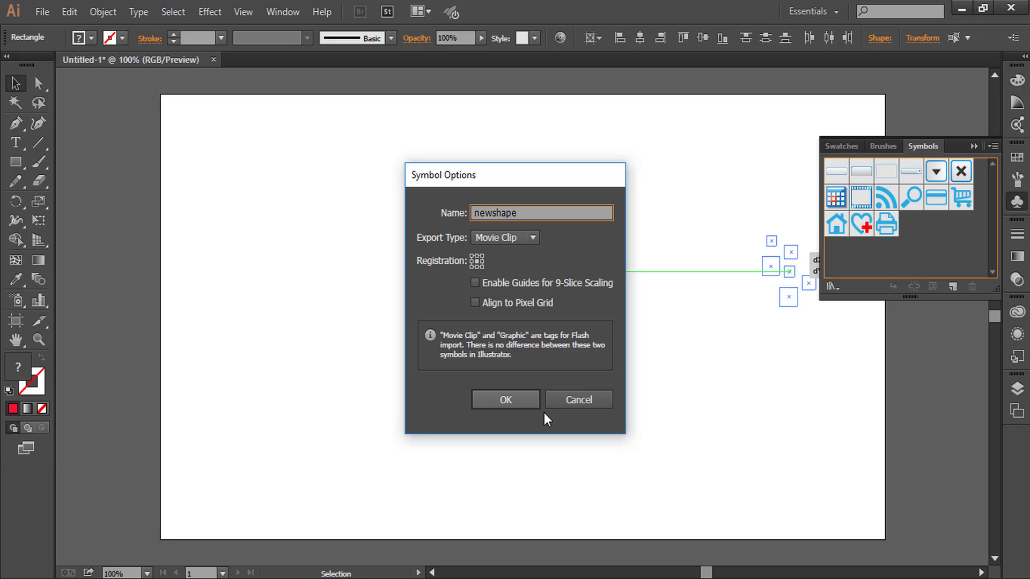
click(526, 404)
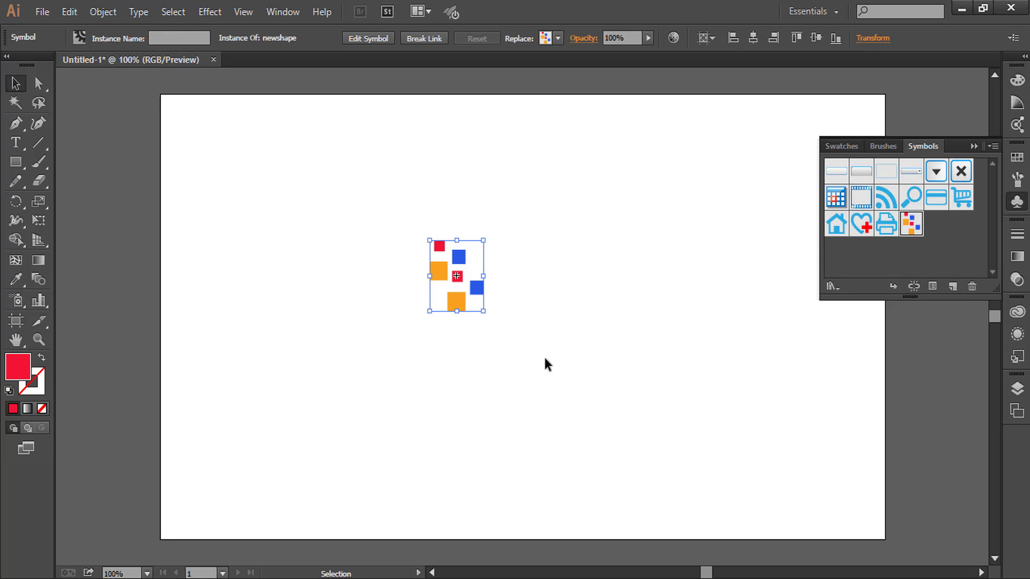
- Delete the placed newshape instance and spray newshape symbols across the artboard with the Symbol Sprayer
key(Delete)
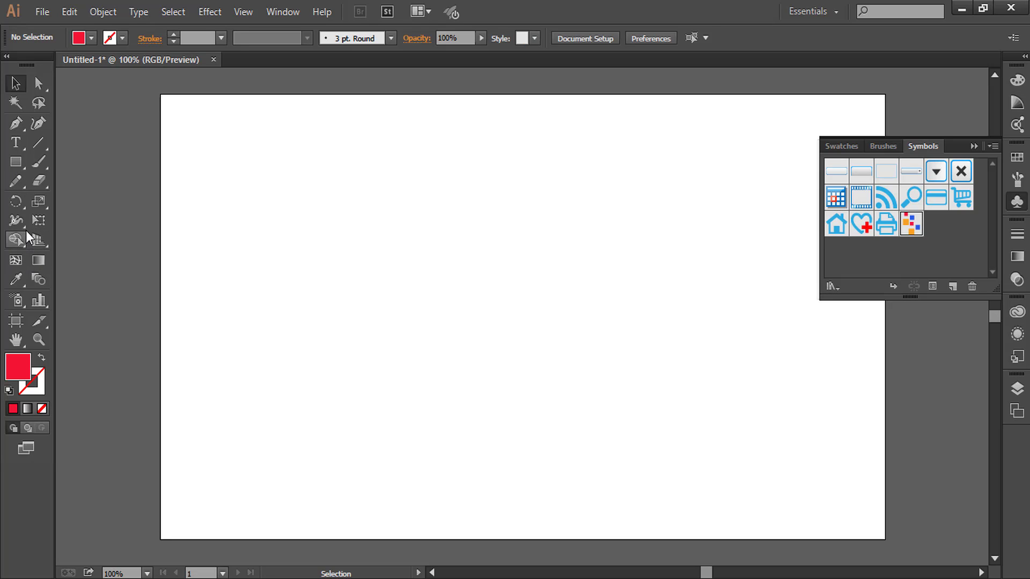
click(20, 300)
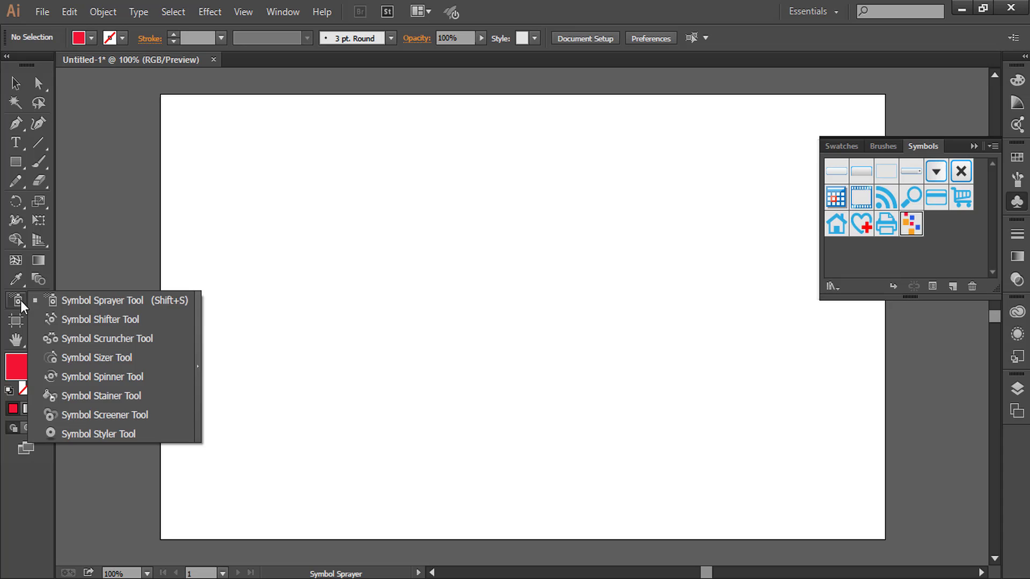
click(89, 301)
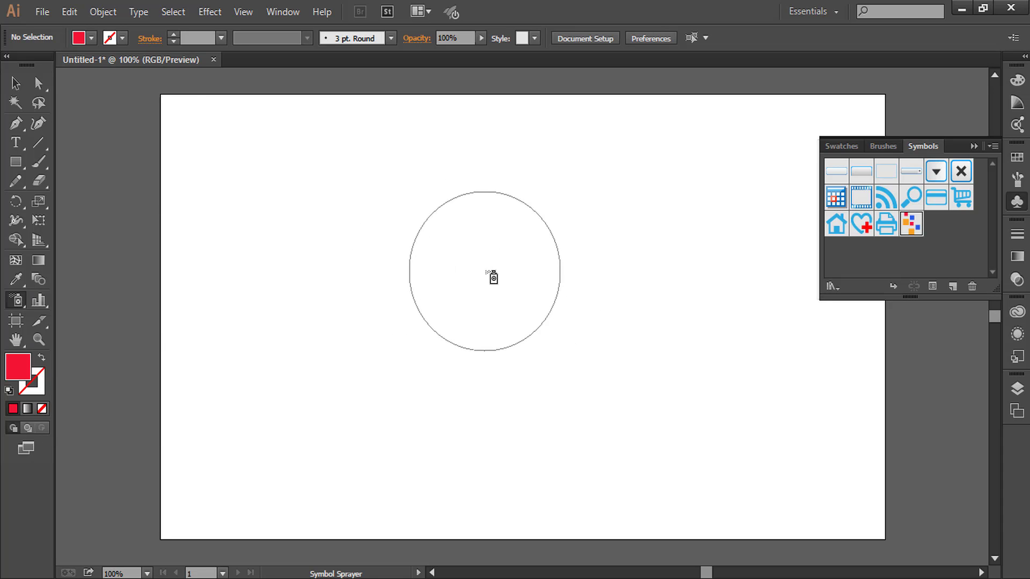
mouse_move(491, 279)
mouse_down()
mouse_move(569, 276)
mouse_move(606, 293)
mouse_move(552, 300)
mouse_move(522, 323)
mouse_move(495, 302)
mouse_move(478, 225)
mouse_move(457, 224)
mouse_move(360, 307)
mouse_move(433, 325)
mouse_move(366, 278)
mouse_move(399, 213)
mouse_move(389, 208)
mouse_move(508, 245)
mouse_move(563, 248)
mouse_move(583, 216)
mouse_move(679, 308)
mouse_move(698, 362)
mouse_move(616, 395)
mouse_move(537, 409)
mouse_move(302, 398)
mouse_move(356, 366)
mouse_move(414, 376)
mouse_move(433, 363)
mouse_move(430, 189)
mouse_move(613, 199)
mouse_move(653, 217)
mouse_move(682, 288)
mouse_move(656, 347)
mouse_move(520, 407)
mouse_move(480, 394)
mouse_move(472, 369)
mouse_move(461, 378)
mouse_move(555, 394)
mouse_up()
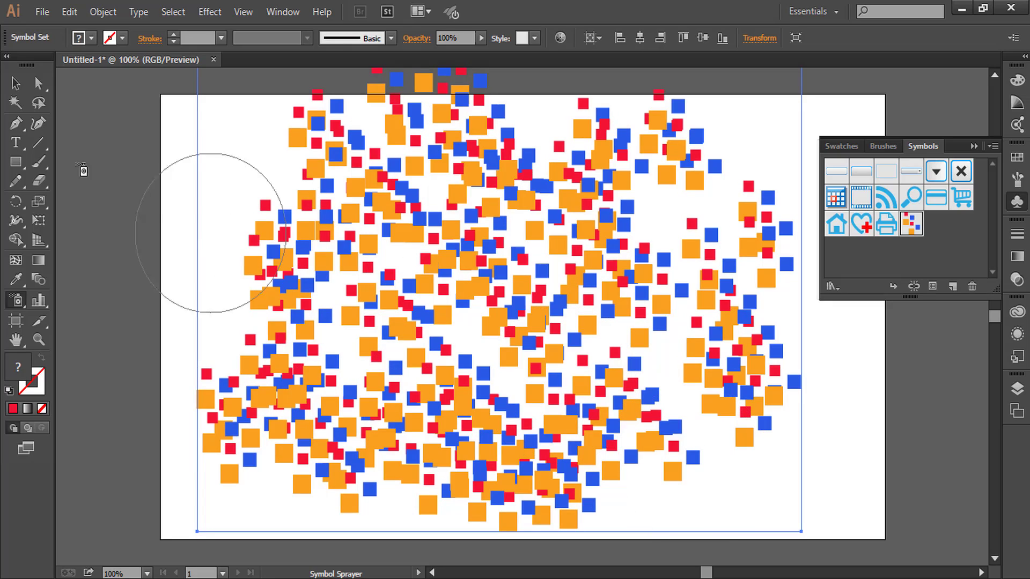
- Draw a large rectangle over the squares and fill it near-black #232323
click(18, 167)
click(63, 162)
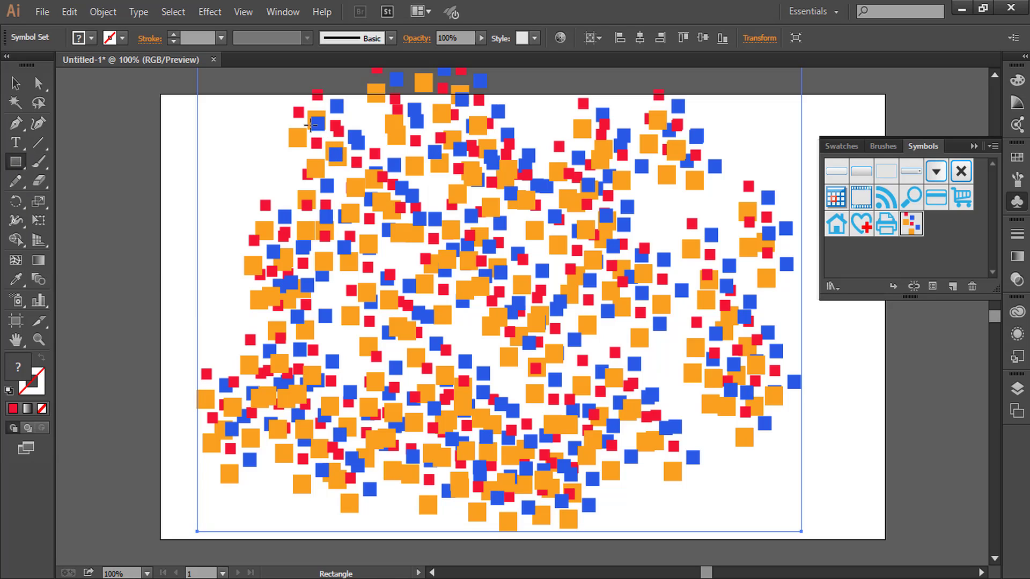
drag(254, 96, 793, 504)
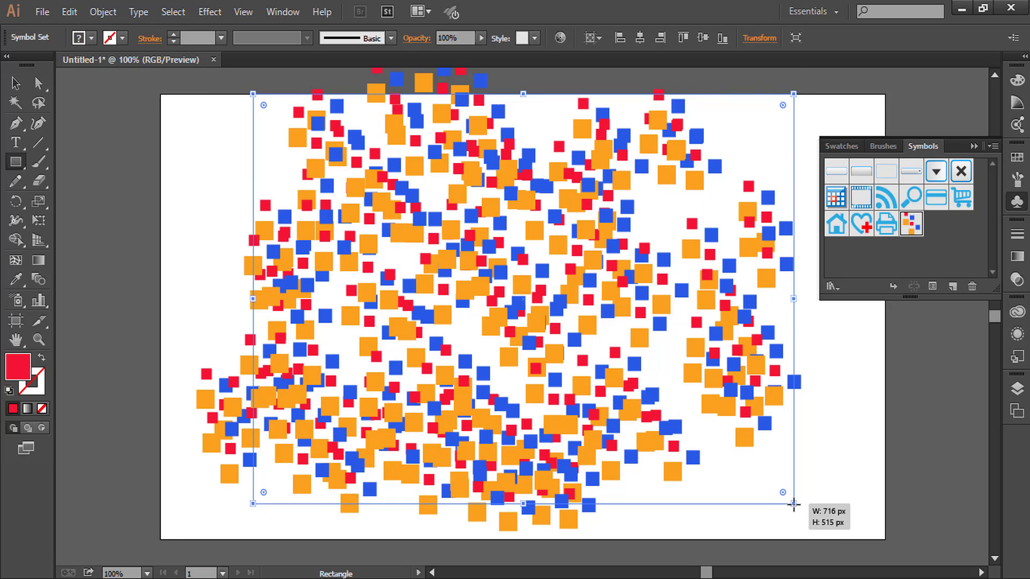
double_click(19, 375)
click(308, 477)
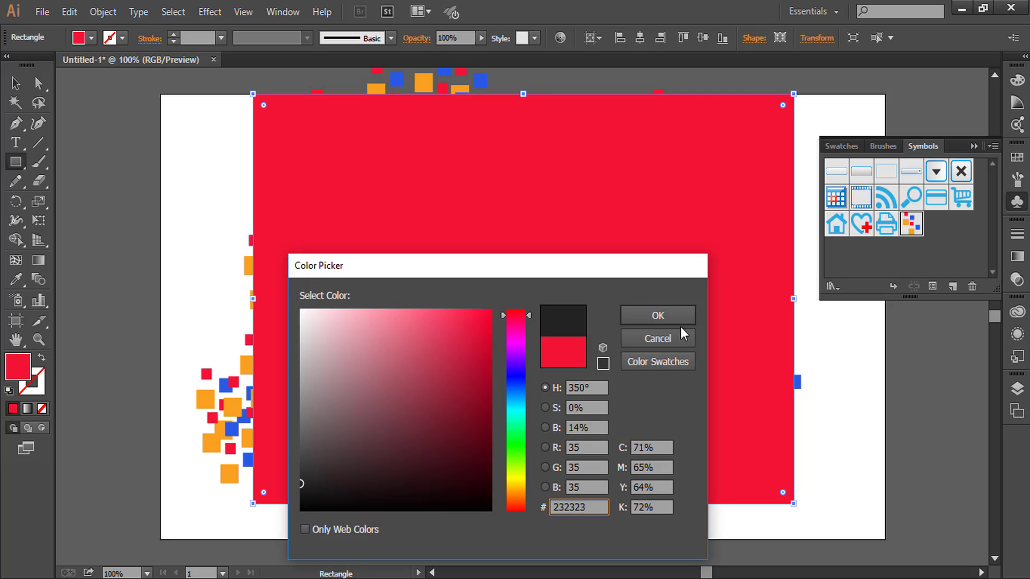
click(678, 318)
- Send the dark rectangle to the back, behind the squares
click(15, 82)
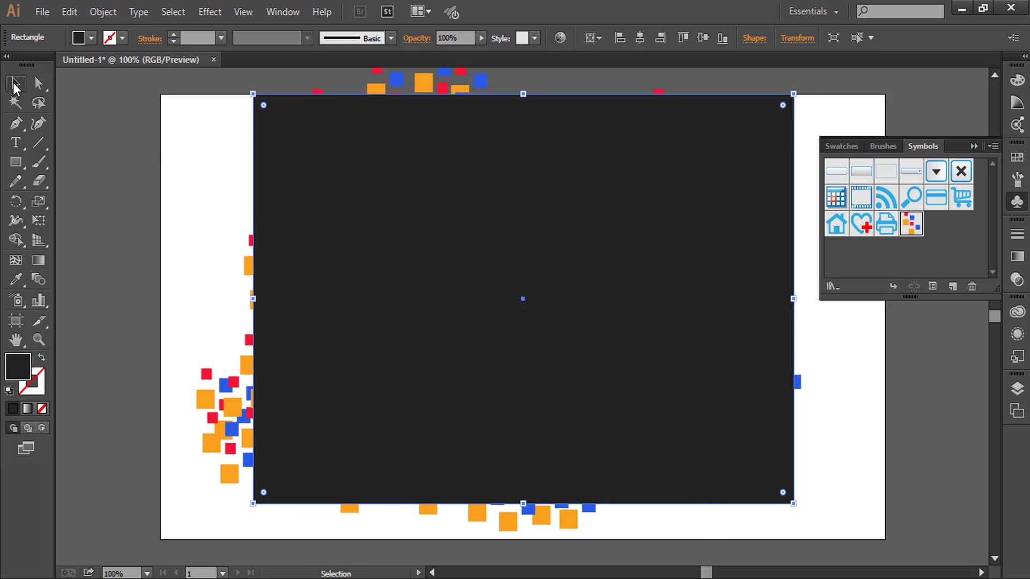
right_click(278, 173)
mouse_move(399, 411)
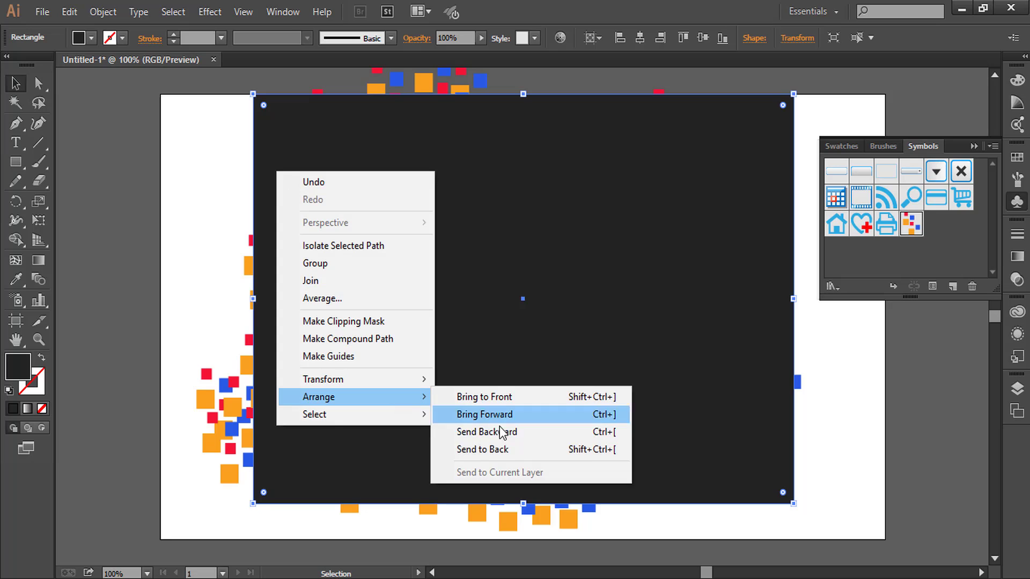
click(507, 450)
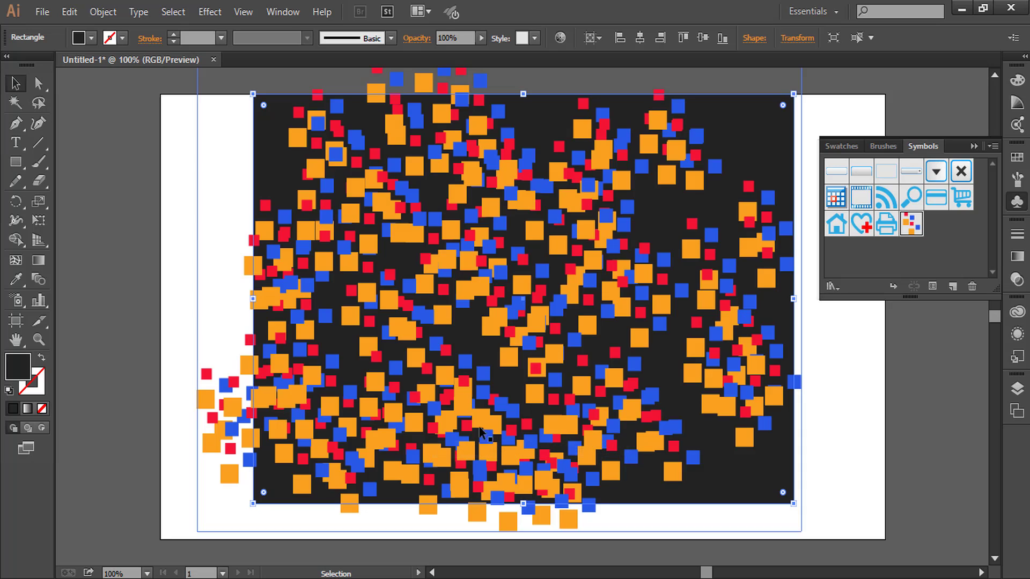
click(135, 208)
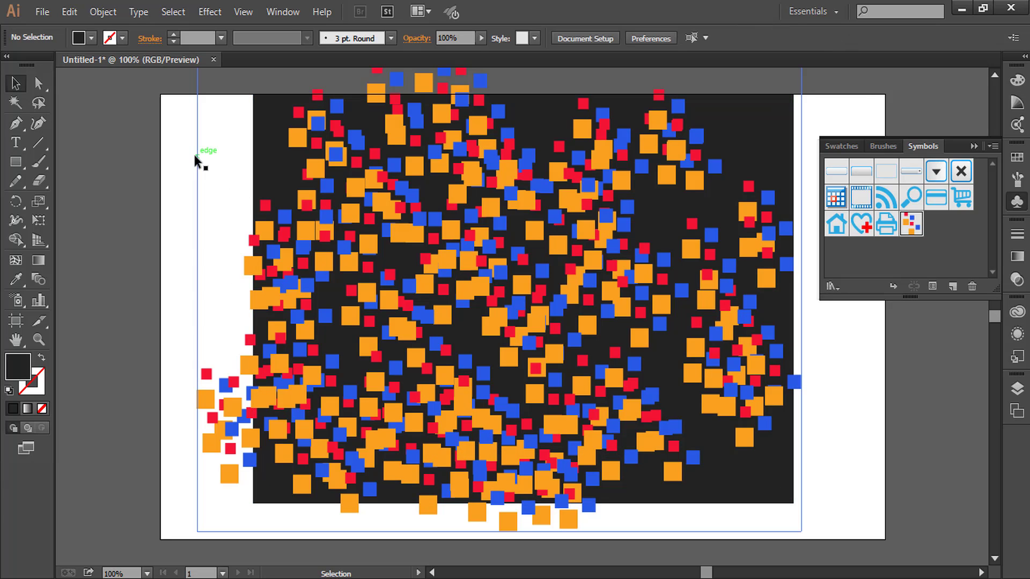
- Move the dark rectangle so its top aligns with the artboard's top edge
key(a)
drag(465, 234, 465, 263)
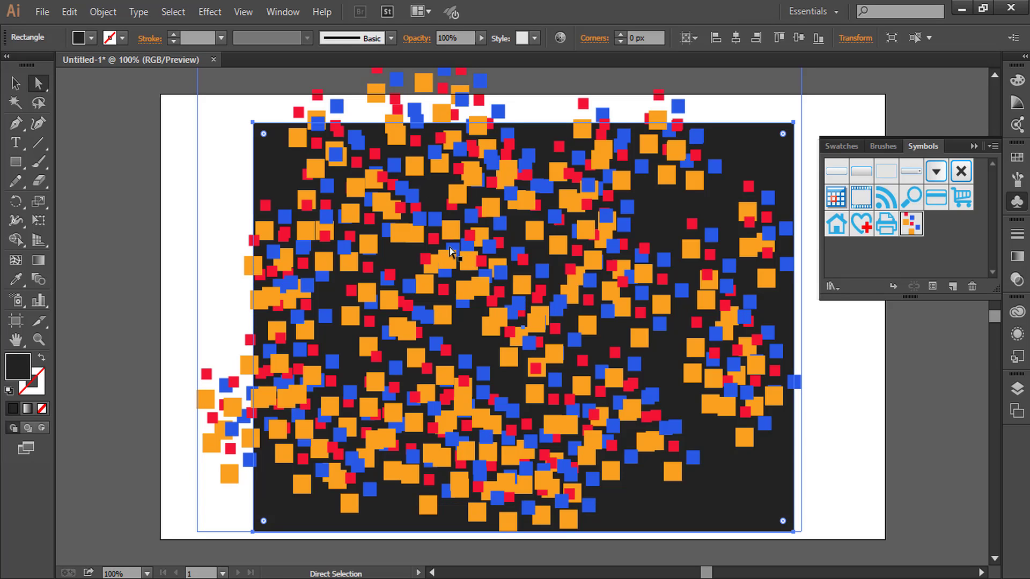
drag(282, 167, 285, 141)
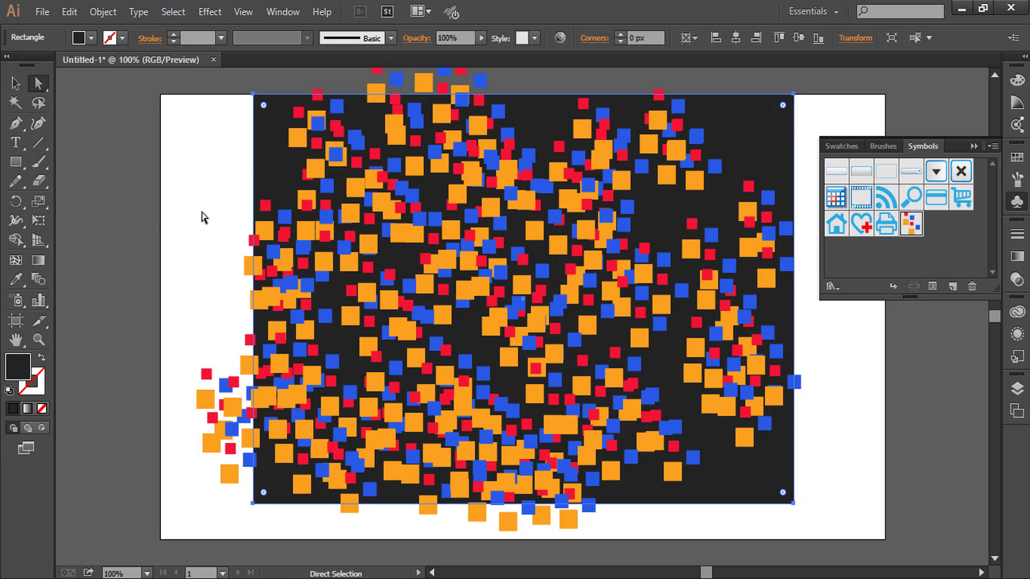
click(114, 202)
- Add the text COLORS, enlarge it to 112.5 pt and move it over the squares
click(17, 146)
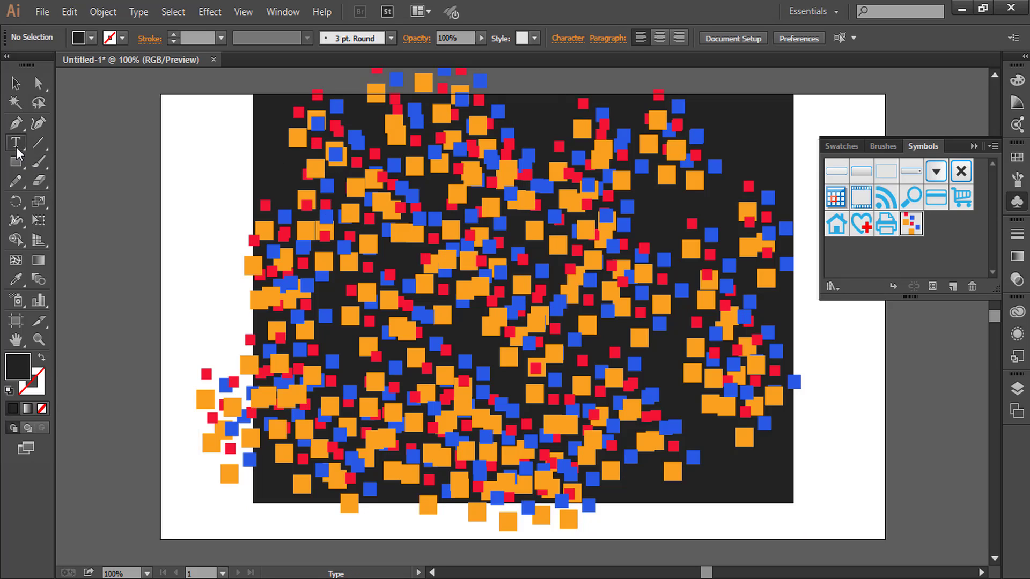
click(15, 83)
drag(433, 366, 669, 460)
drag(553, 406, 435, 276)
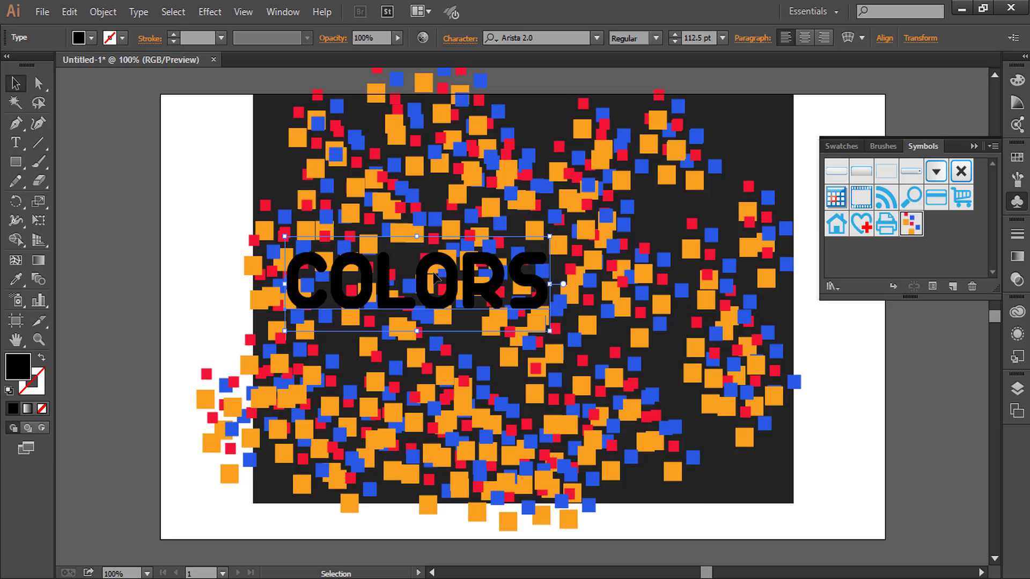
- Fill COLORS white and enlarge it to about 195 pt across the dark panel
double_click(17, 363)
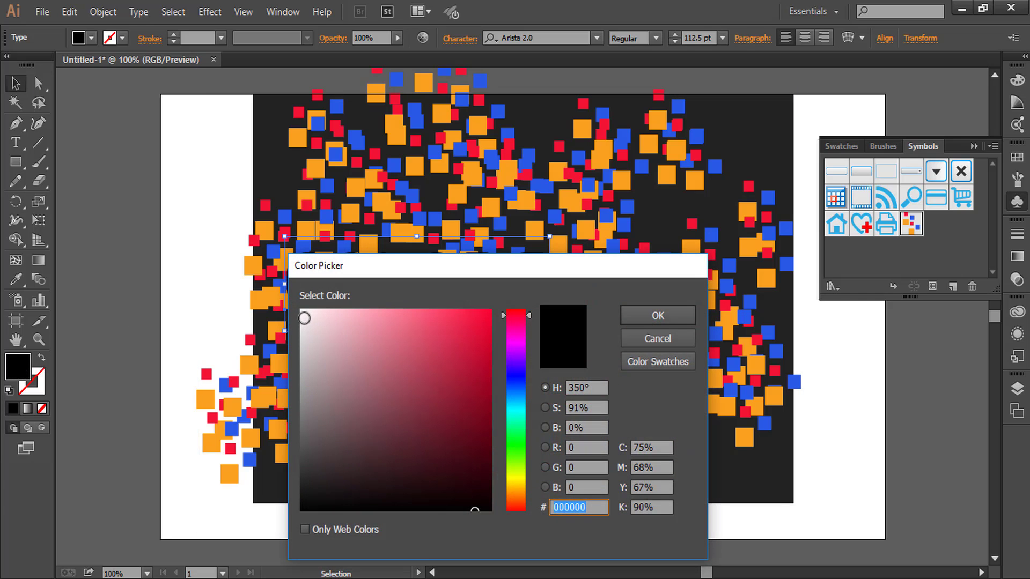
click(301, 314)
click(657, 316)
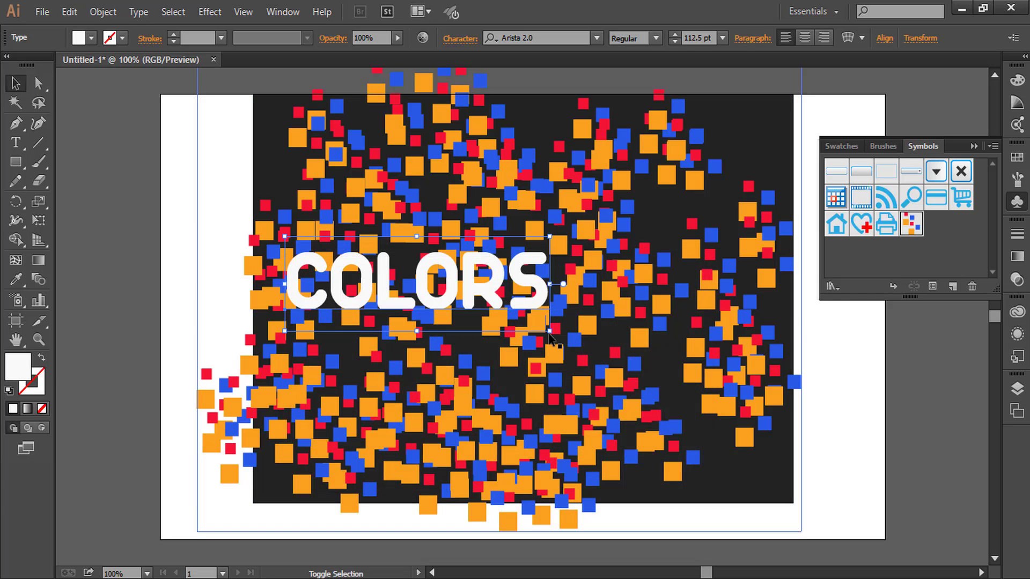
drag(550, 331, 746, 402)
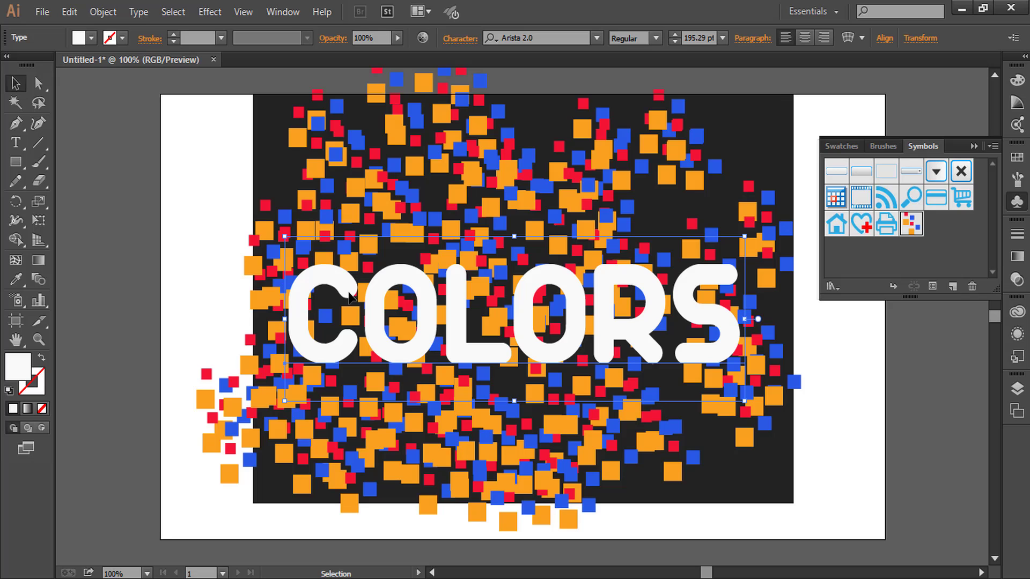
- Convert COLORS to outlines and combine the letters into one compound path
click(139, 14)
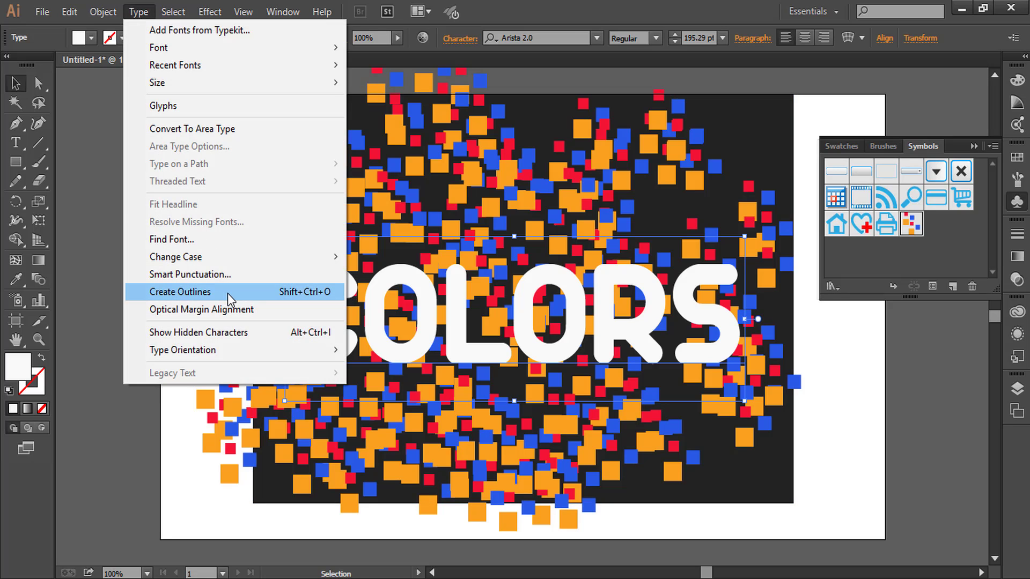
click(227, 294)
click(98, 14)
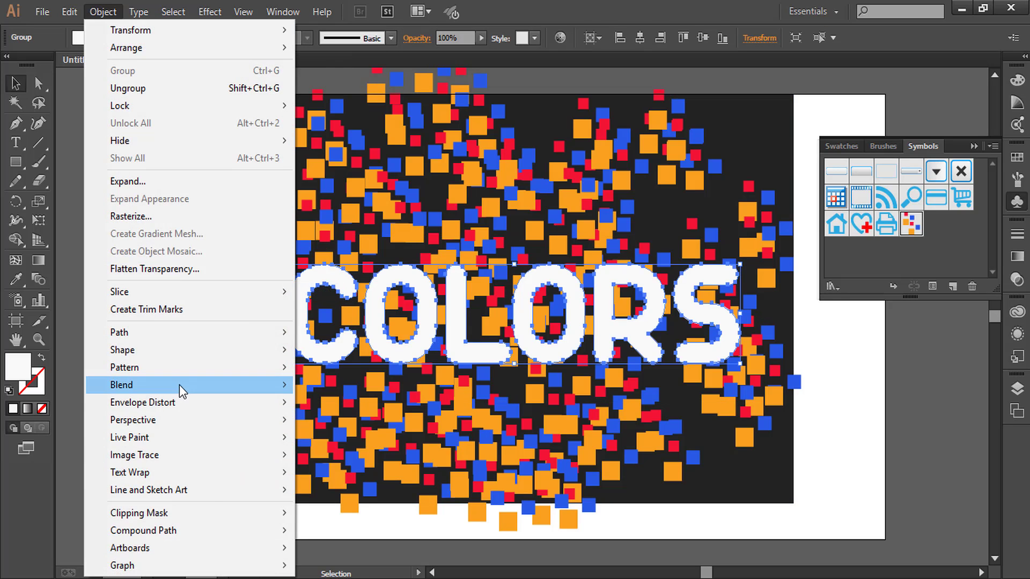
mouse_move(231, 530)
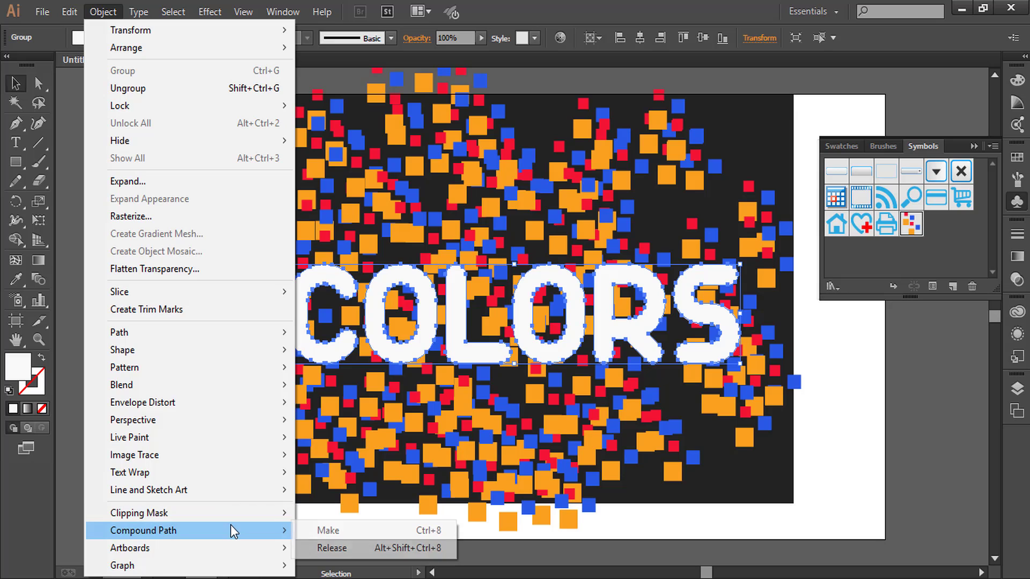
click(310, 531)
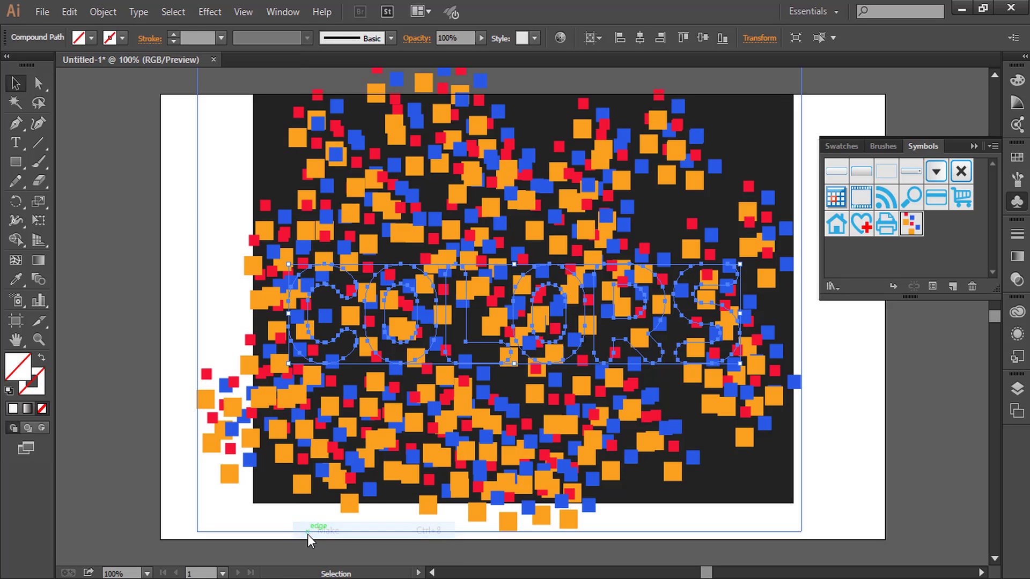
click(159, 304)
- Select all artwork and make a clipping mask with the COLORS letters
key(a)
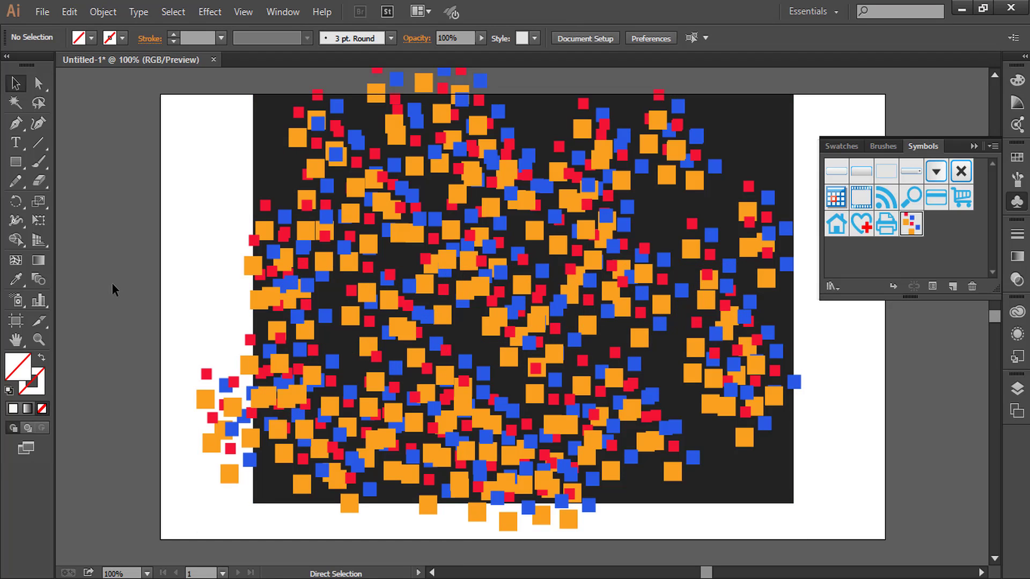
key(ctrl+a)
key(v)
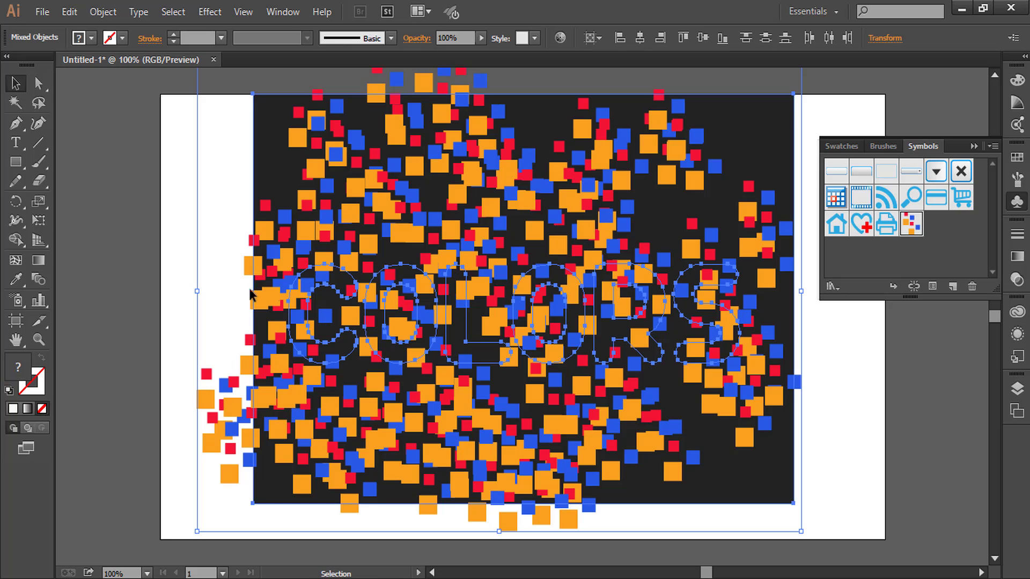
right_click(331, 282)
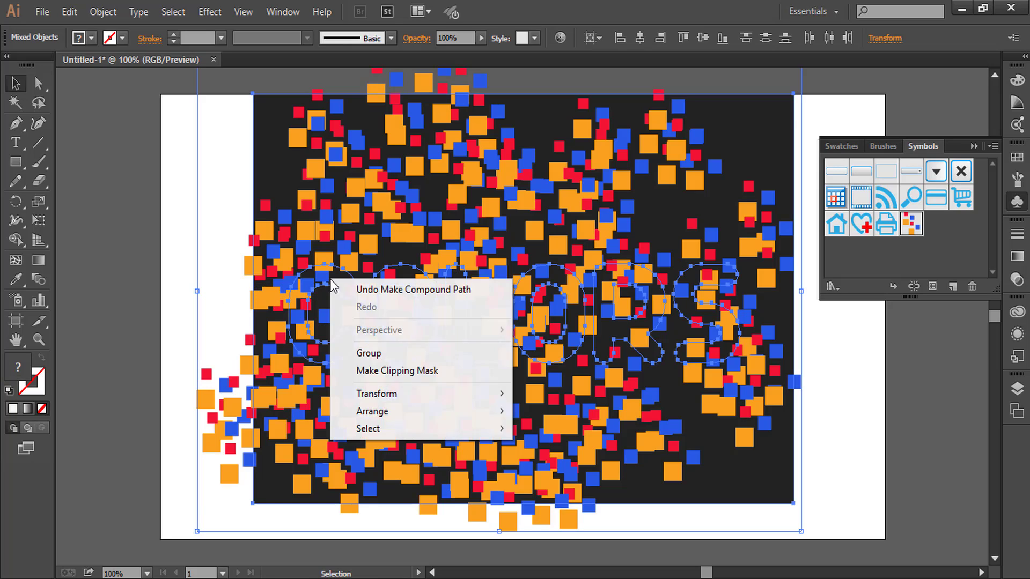
click(423, 369)
- Collapse the Symbols panel and marquee-select the clipped COLORS group
click(345, 247)
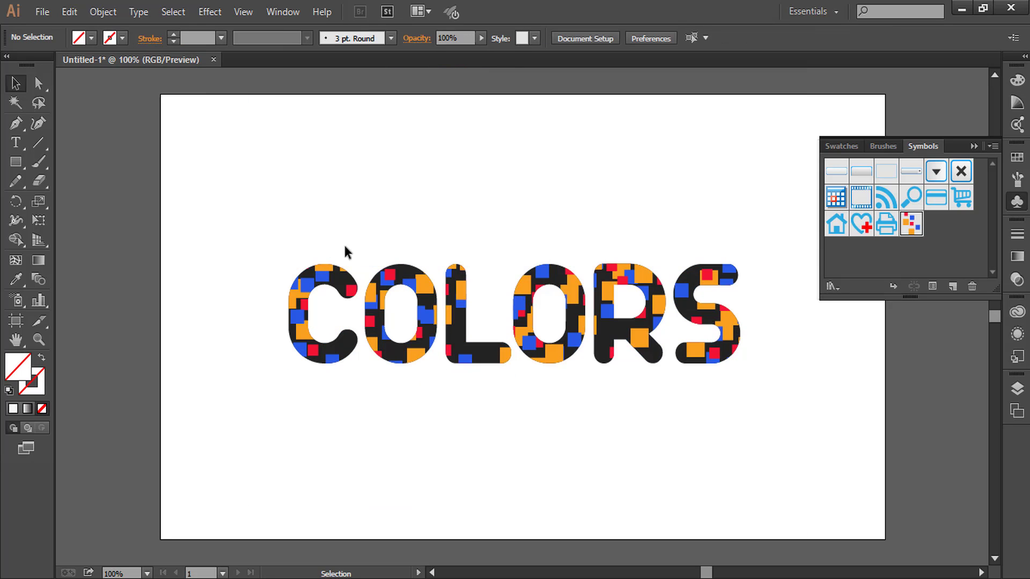
click(974, 147)
drag(255, 210, 762, 403)
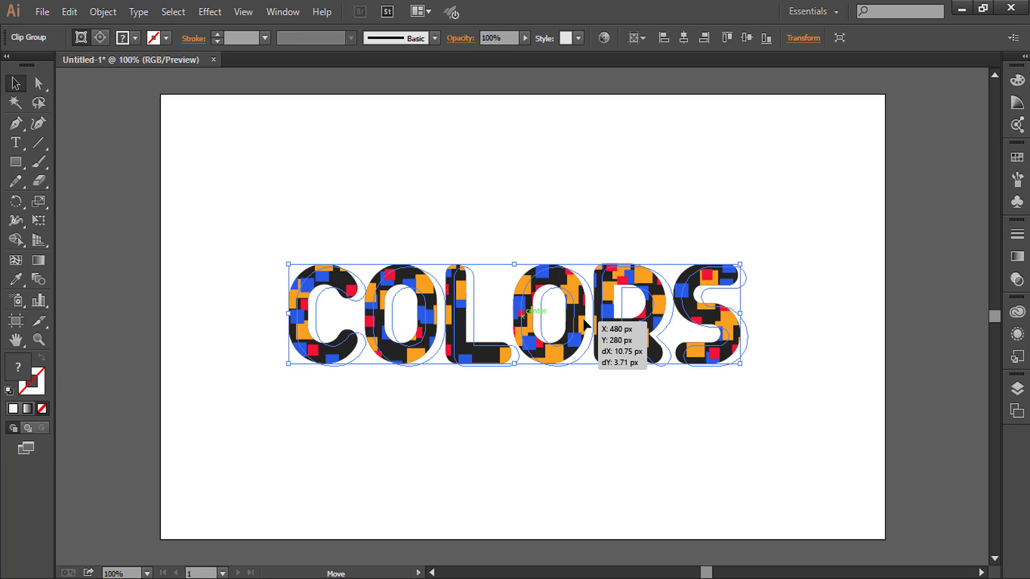